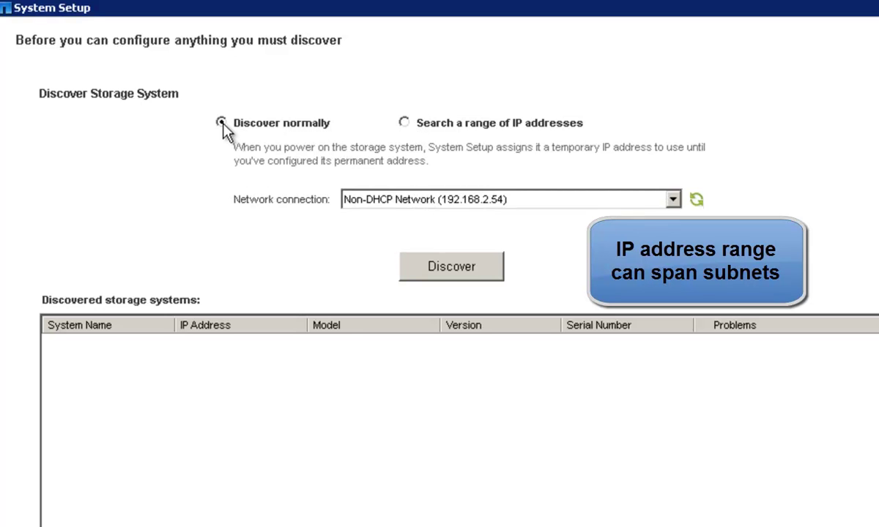
# Step: Switch the network connection to Public Network (10.225.103.27) and start discovery
pyautogui.click(673, 200)
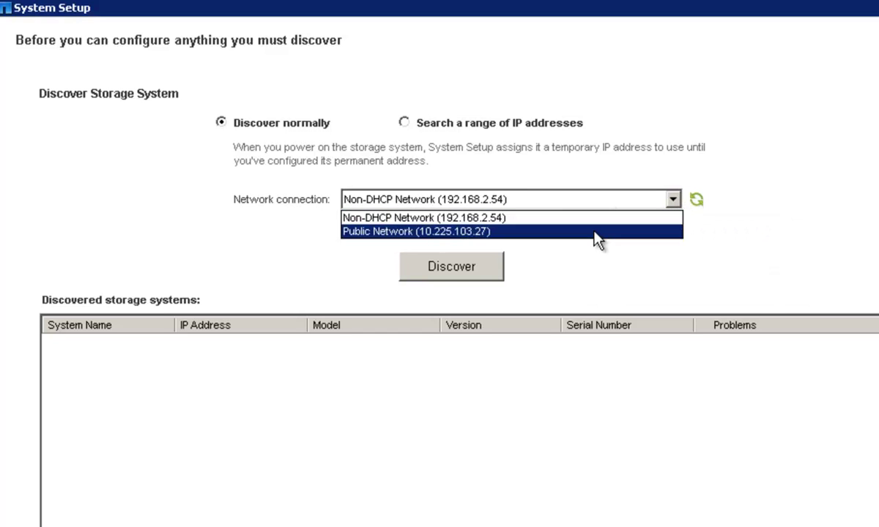
pyautogui.click(595, 232)
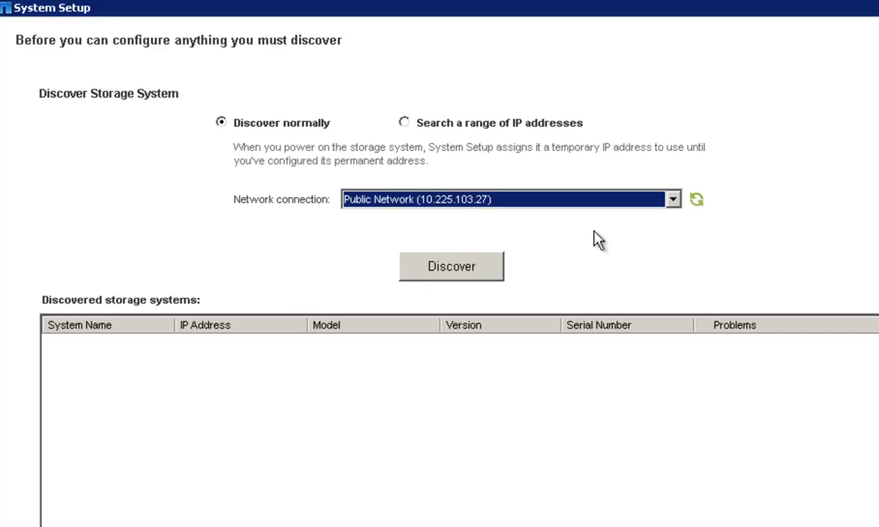
pyautogui.click(474, 272)
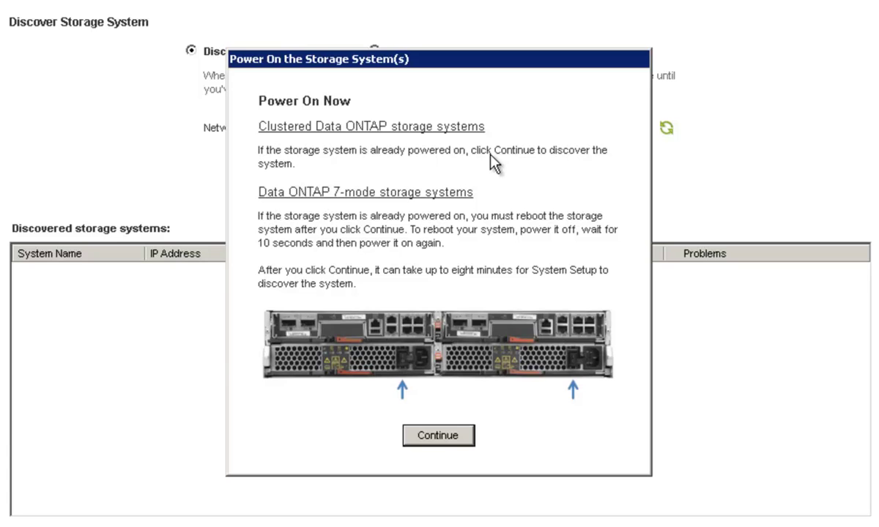
# Step: Discover the powered-on systems, stop the search, and proceed with the FAS2520 node pair
pyautogui.click(429, 436)
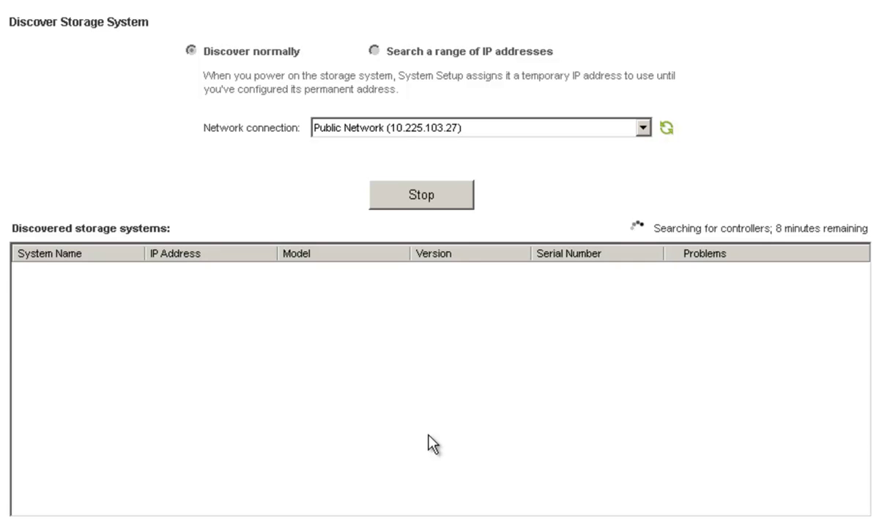
pyautogui.click(451, 203)
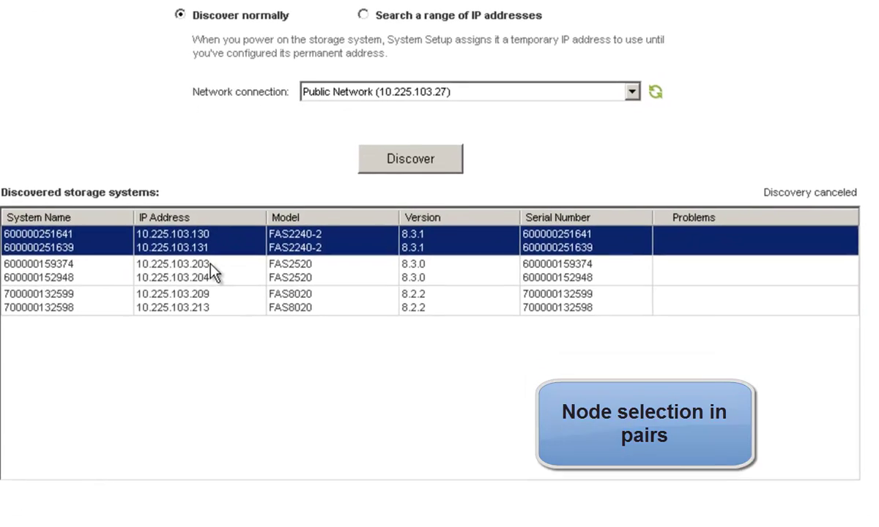
pyautogui.click(221, 307)
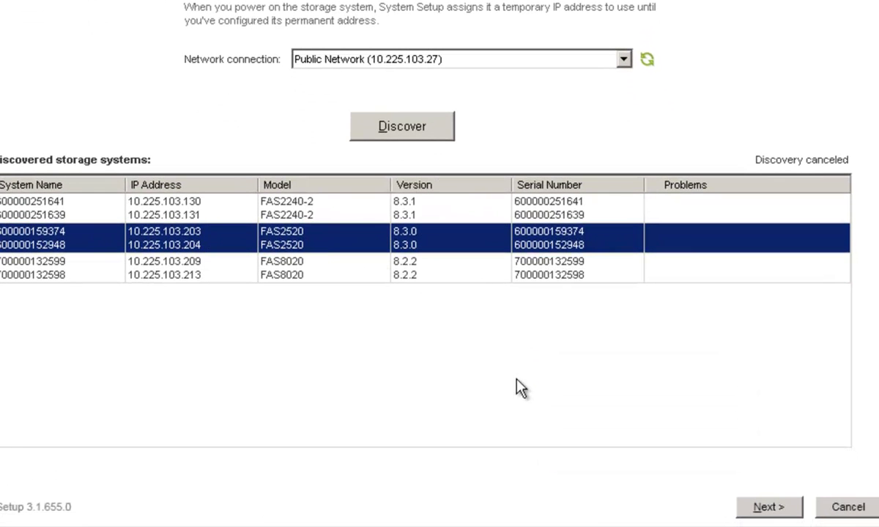
pyautogui.click(771, 513)
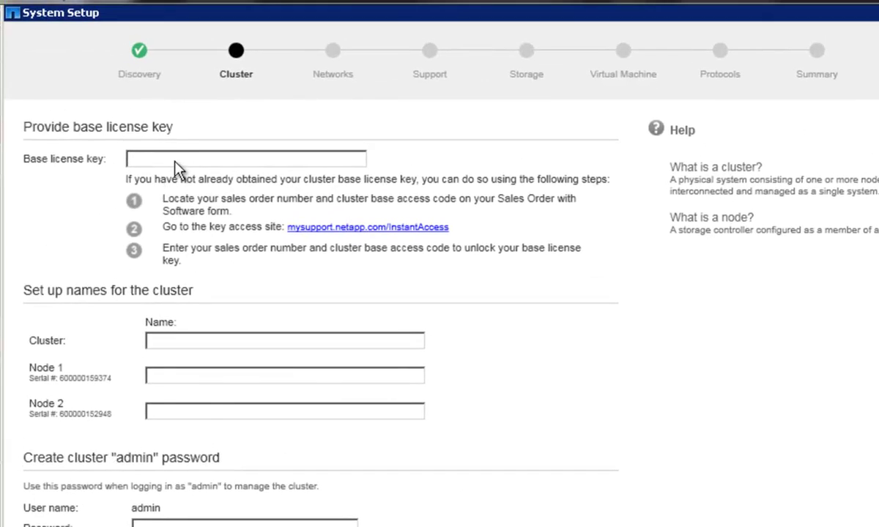
# Step: Paste the base license key, name the cluster nbc-cluster, and set and confirm the admin password
pyautogui.hotkey('ctrl', 'v')
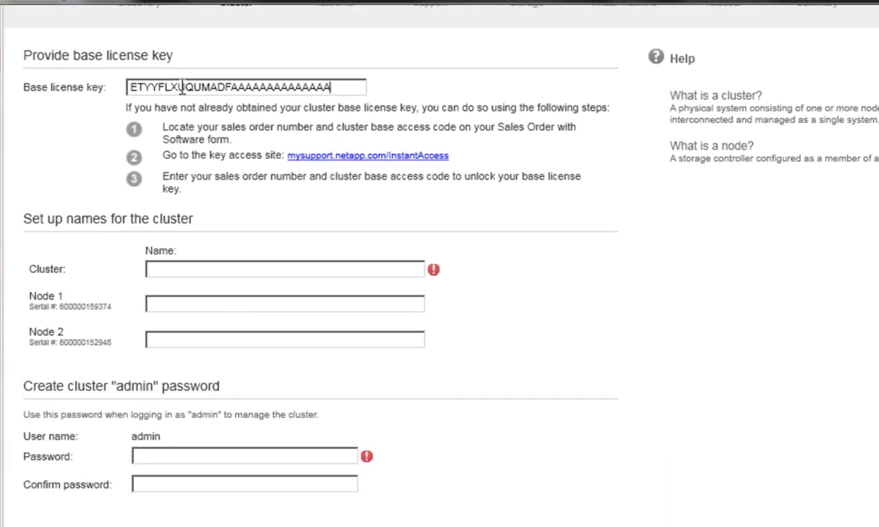
pyautogui.click(182, 270)
pyautogui.write('nbc-cluster')
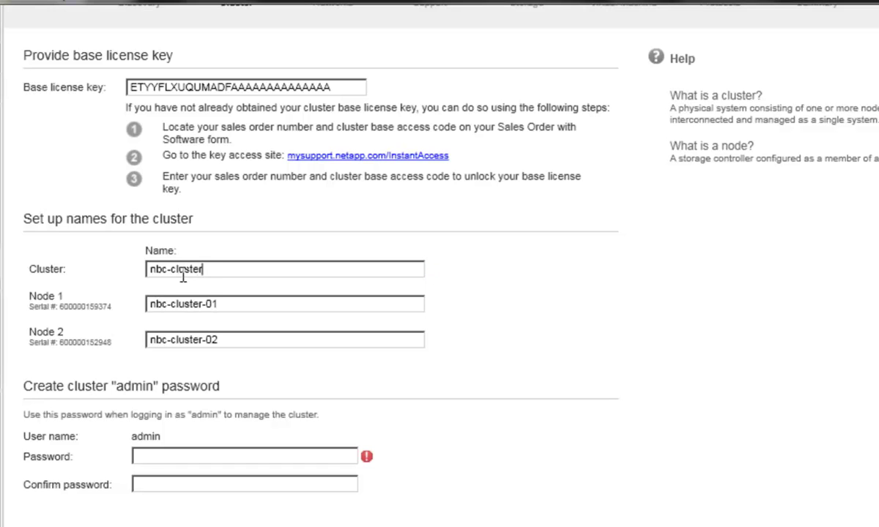
pyautogui.click(159, 457)
pyautogui.write('*********')
pyautogui.press('Tab')
pyautogui.write('********')
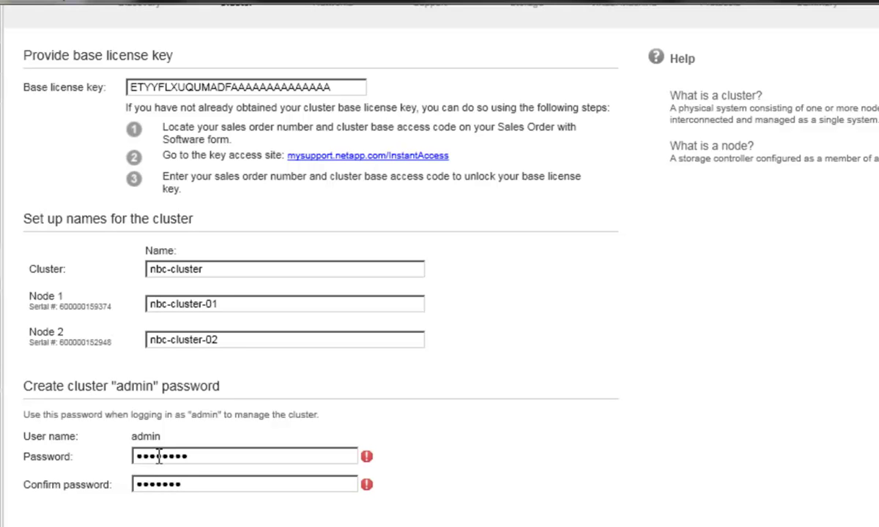
pyautogui.write('*')
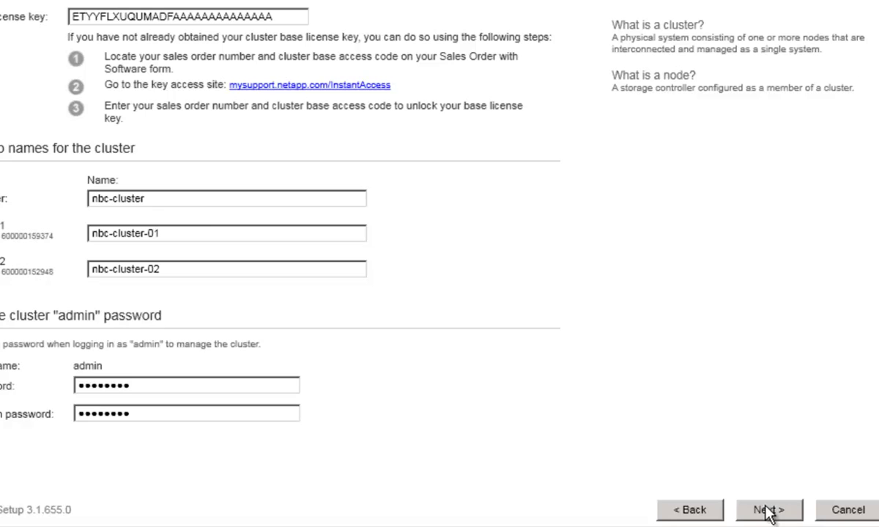
pyautogui.click(769, 511)
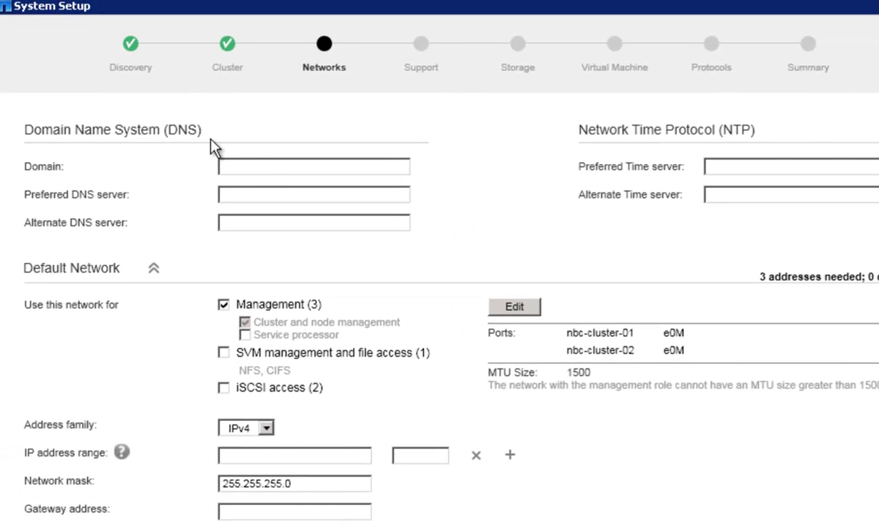
# Step: Set DNS domain sim.eng.btc.netapp.in with preferred DNS server 10.72.8.29
pyautogui.click(261, 168)
pyautogui.write('sim.eng.btc.netapp.in')
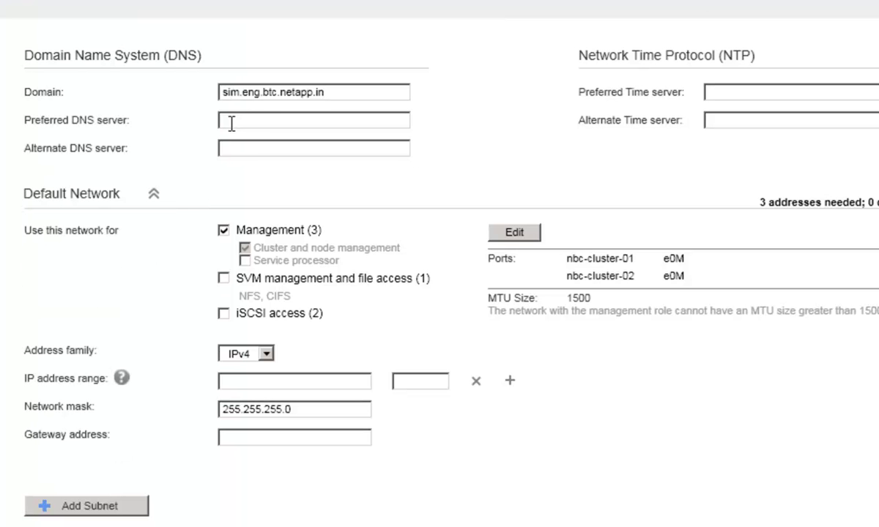
pyautogui.click(231, 122)
pyautogui.write('10.72.8.29')
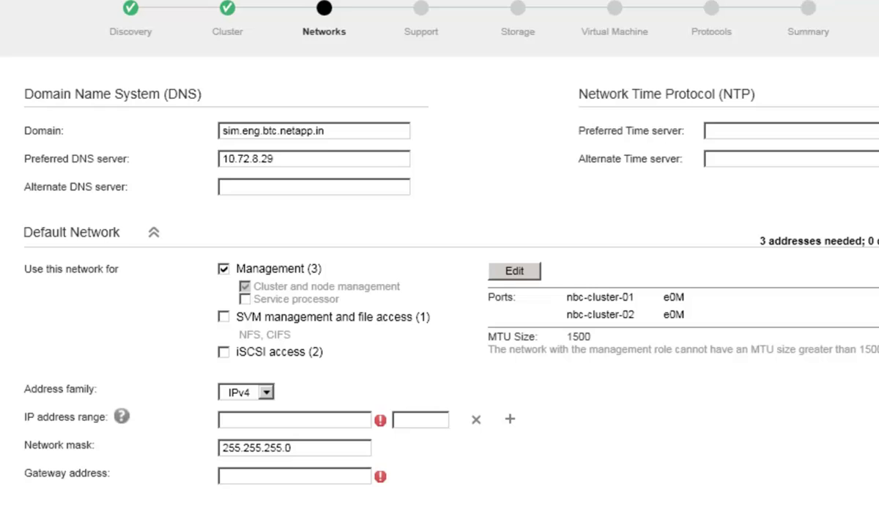
# Step: Rename the Default Network section to Management Network
pyautogui.click(63, 230)
pyautogui.press('BackSpace')
pyautogui.press('BackSpace')
pyautogui.press('BackSpace')
pyautogui.press('BackSpace')
pyautogui.press('BackSpace')
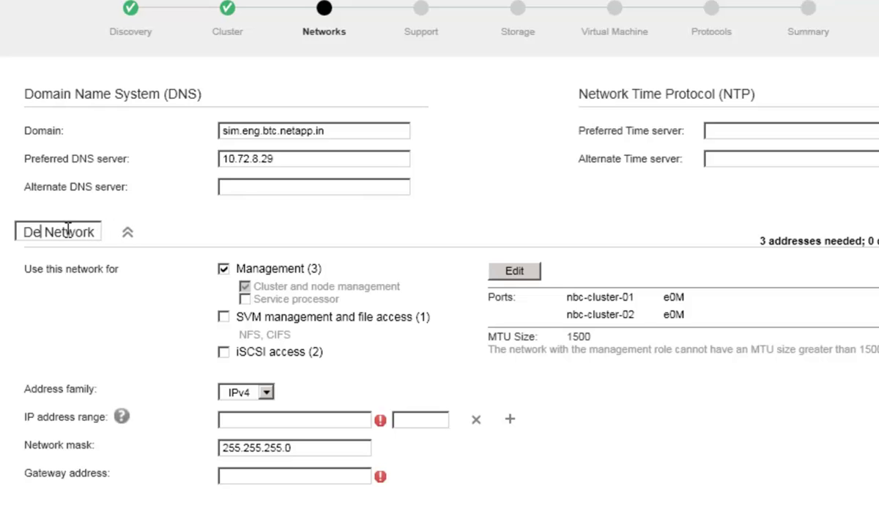
pyautogui.press('BackSpace')
pyautogui.press('BackSpace')
pyautogui.write('Management')
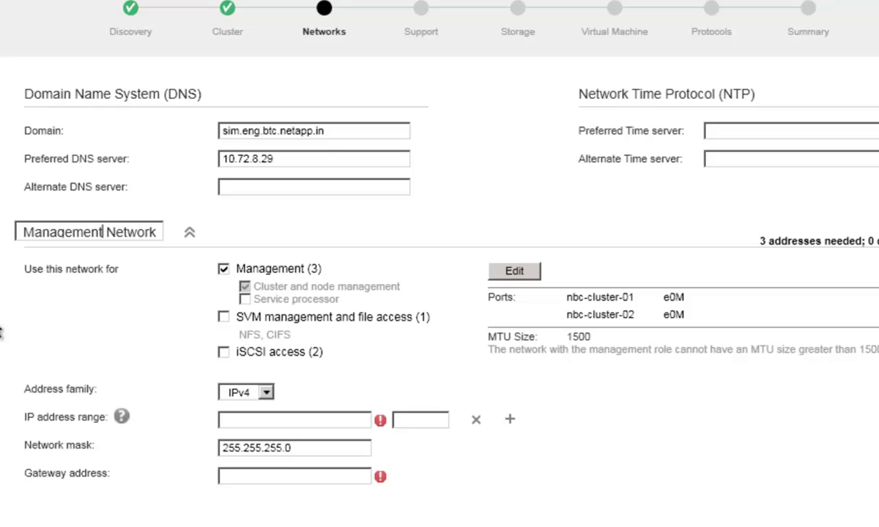
pyautogui.click(168, 300)
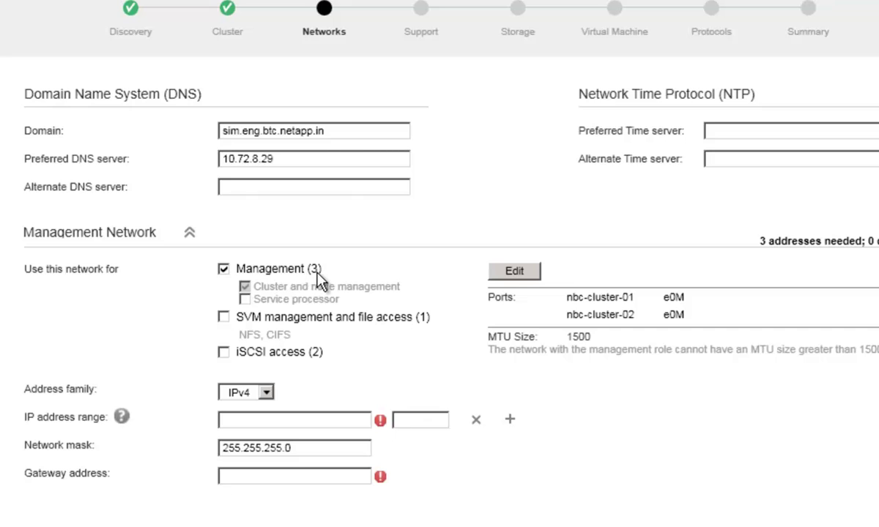
pyautogui.click(516, 272)
# Step: Add port e0a on both nodes to Management Network, keeping data and management traffic separate
pyautogui.click(326, 168)
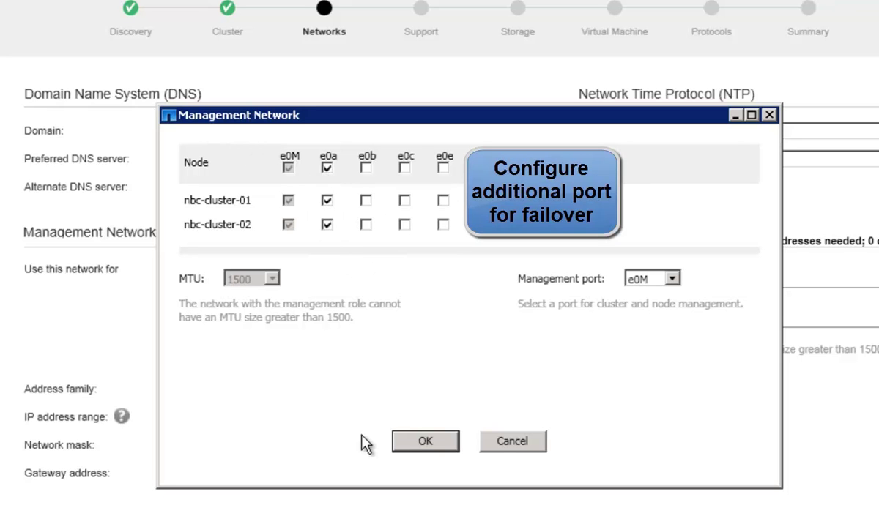
pyautogui.click(421, 442)
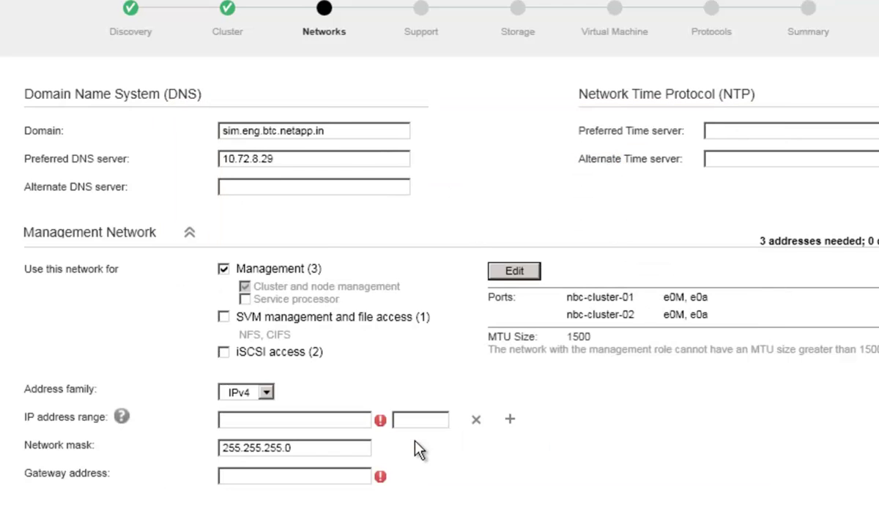
pyautogui.click(223, 317)
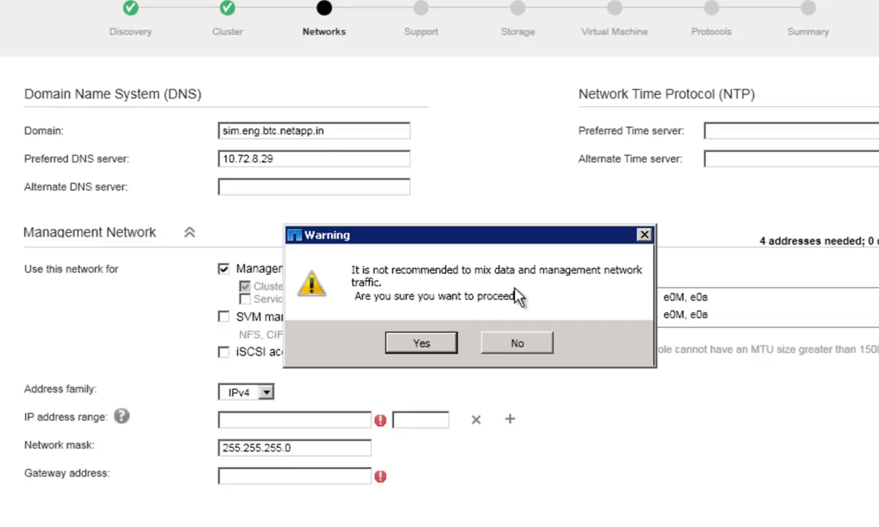
pyautogui.click(516, 347)
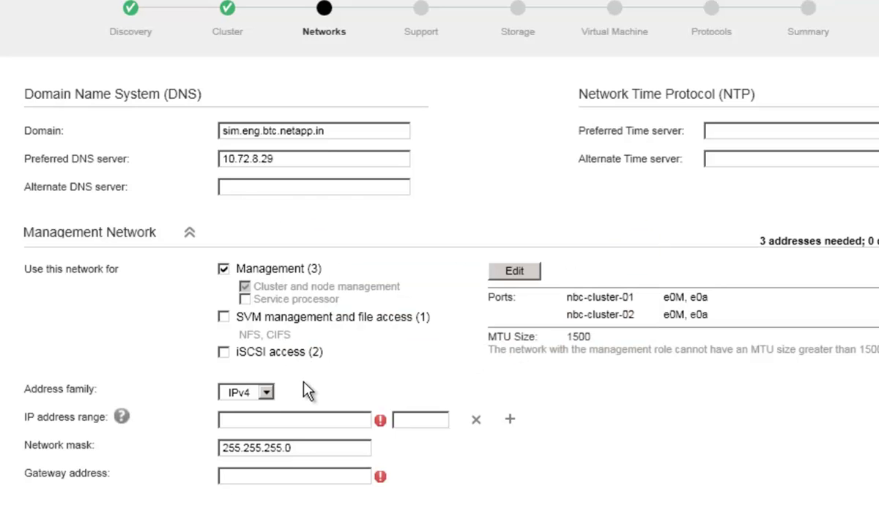
# Step: Give Management Network 3 addresses starting at 10.225.103.203, then add another subnet section
pyautogui.click(275, 419)
pyautogui.scroll(-1, 274, 420)
pyautogui.write('10.225.103.203')
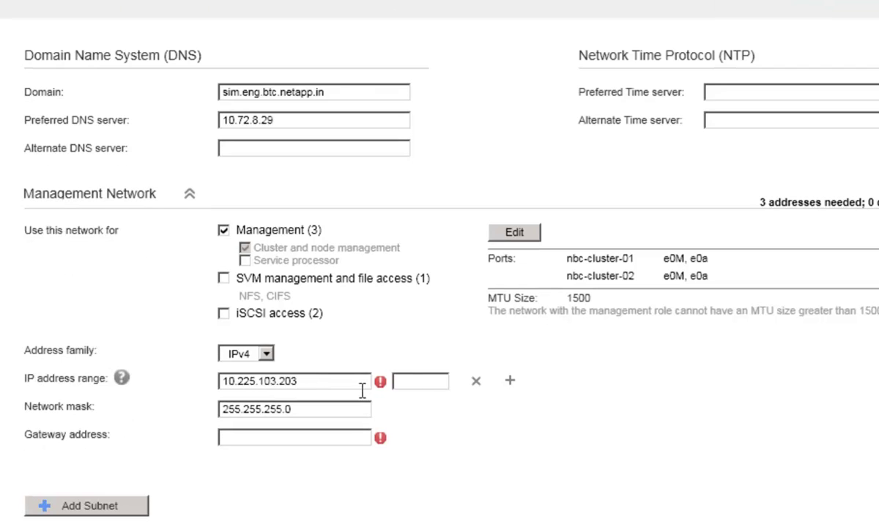
pyautogui.click(414, 384)
pyautogui.write('3')
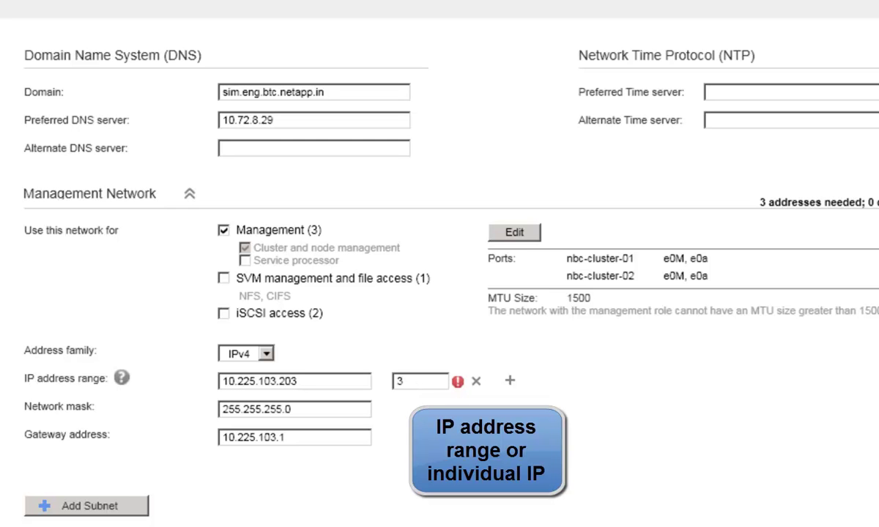
pyautogui.press('Tab')
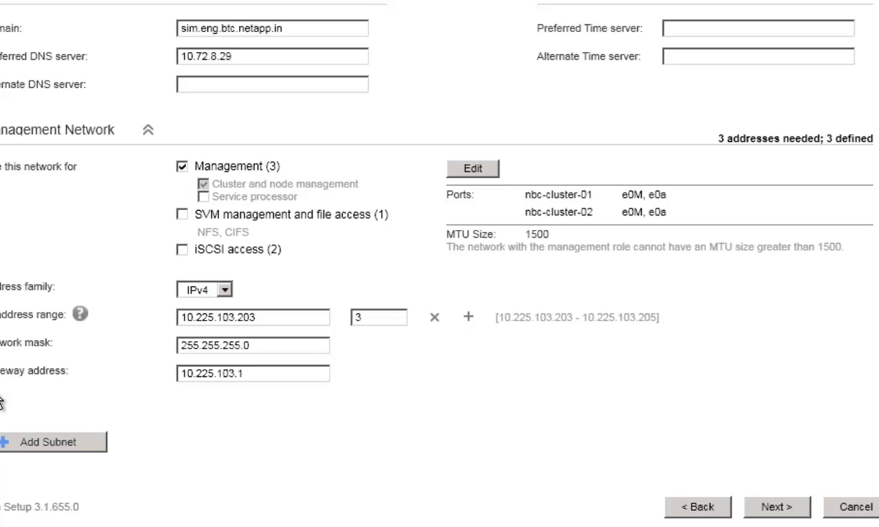
pyautogui.click(32, 442)
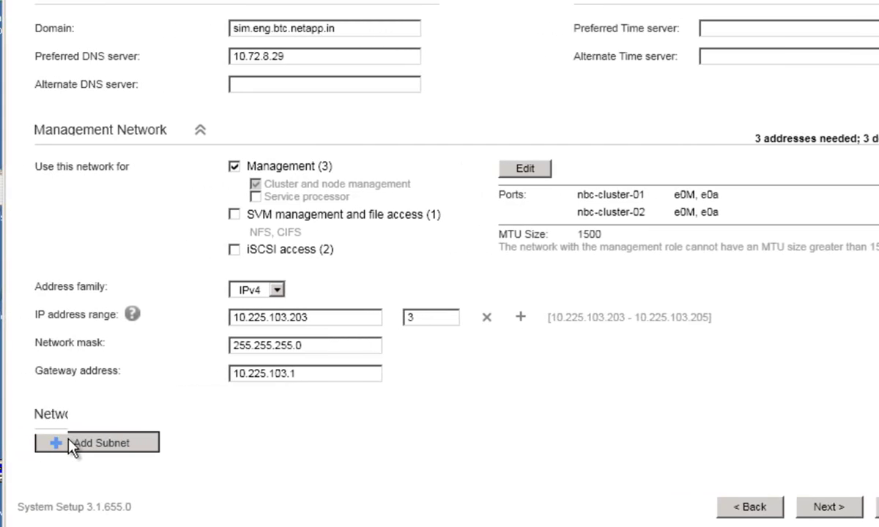
# Step: Name the new section Data Network and use it for SVM management, file and iSCSI access
pyautogui.click(79, 411)
pyautogui.write('Data Network1')
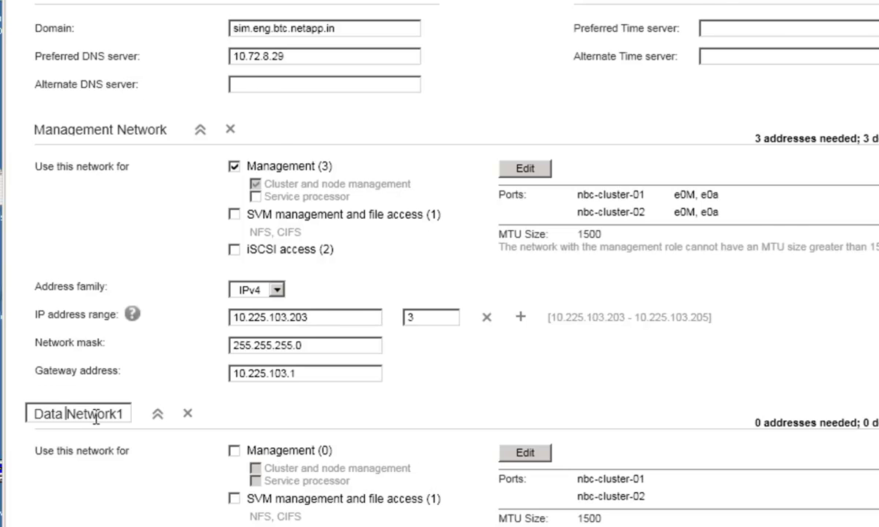
pyautogui.press('End')
pyautogui.press('BackSpace')
pyautogui.scroll(-3, 233, 301)
pyautogui.click(235, 300)
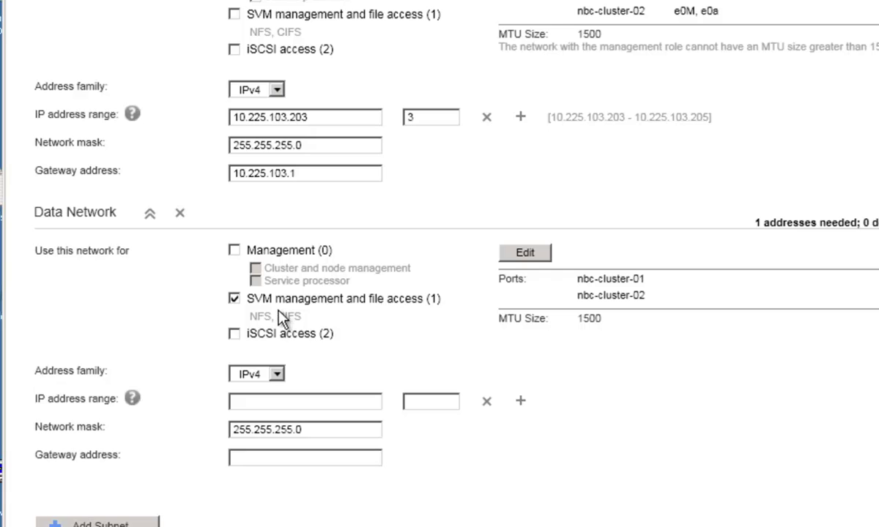
pyautogui.click(234, 334)
# Step: Assign port e0c on both nodes to Data Network with MTU 9000
pyautogui.click(525, 253)
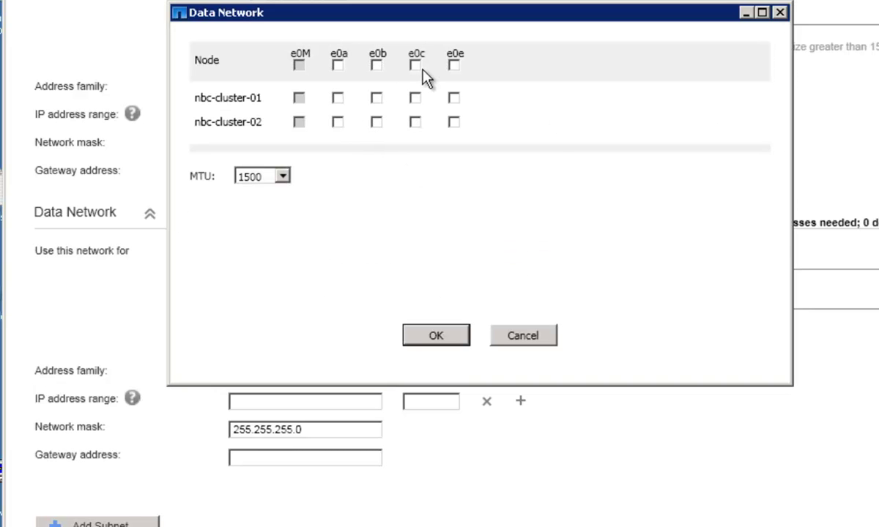
pyautogui.click(415, 65)
pyautogui.click(283, 177)
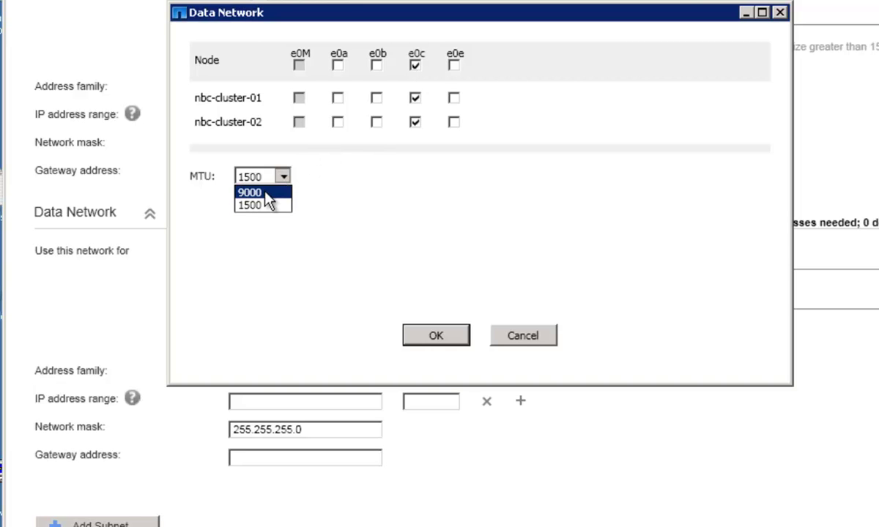
pyautogui.click(267, 193)
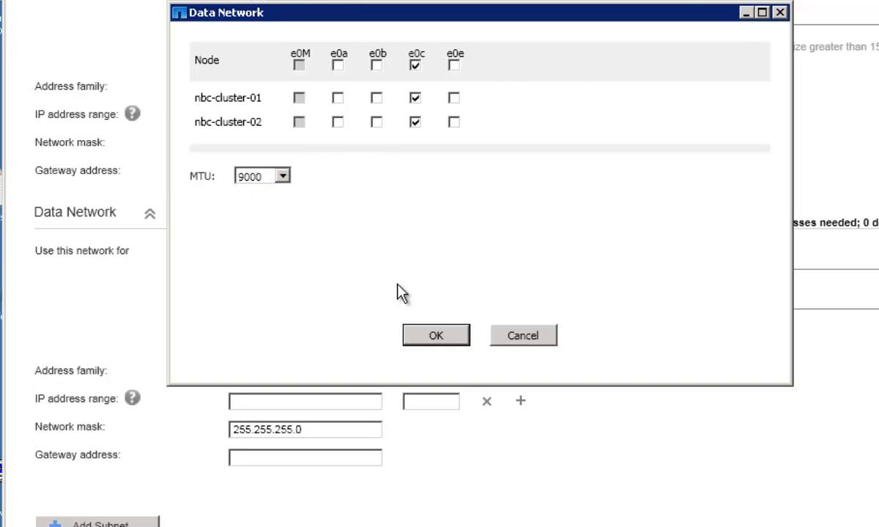
pyautogui.click(432, 336)
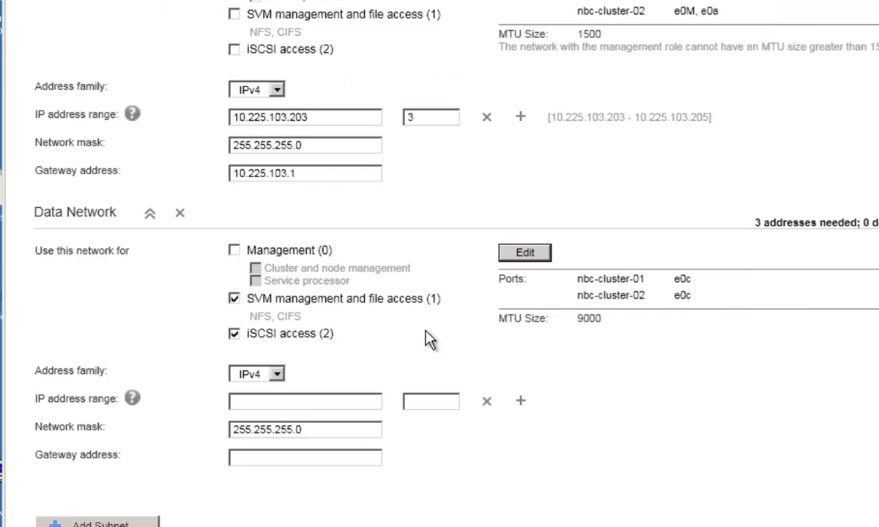
# Step: Give Data Network ranges 10.225.148.116 (10 addresses) and 10.225.148.127 (1 address), then validate
pyautogui.click(301, 403)
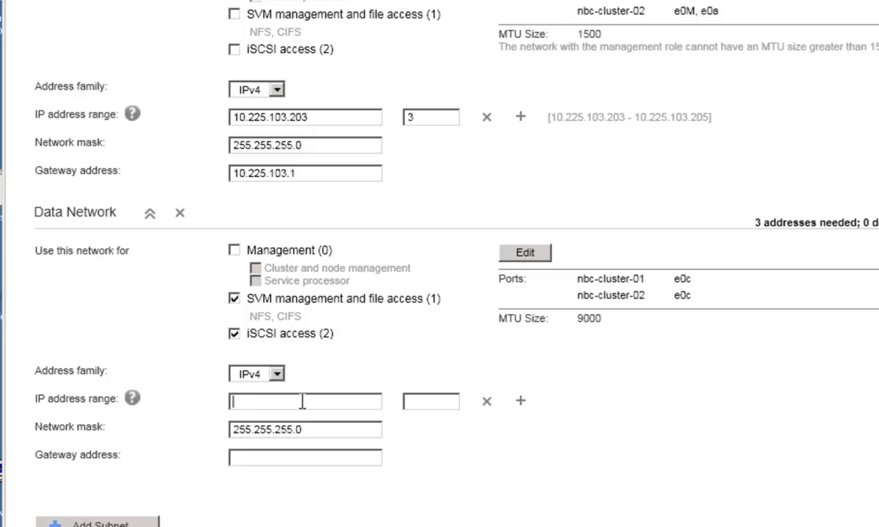
pyautogui.write('10.225.148.116')
pyautogui.press('Tab')
pyautogui.write('10')
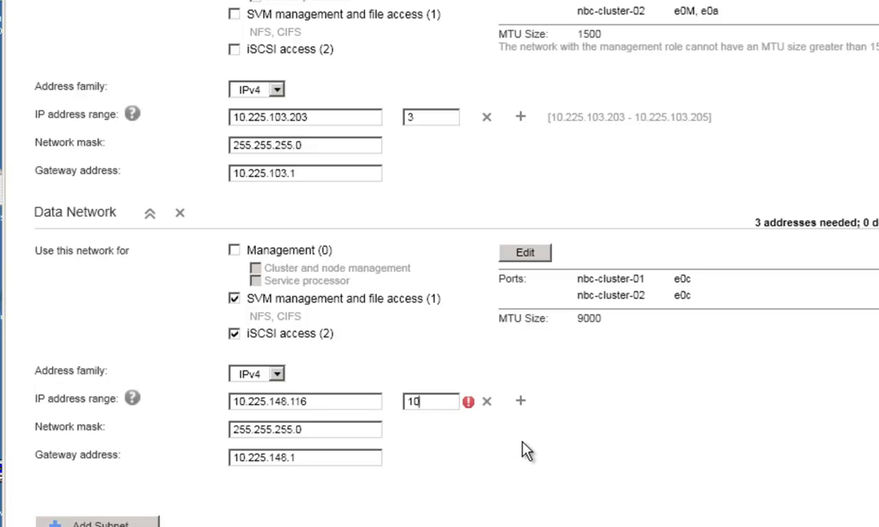
pyautogui.click(521, 404)
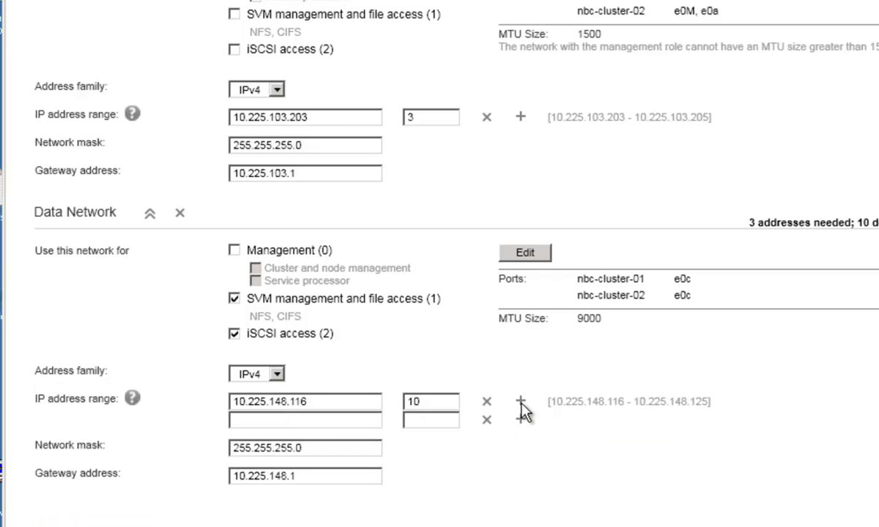
pyautogui.click(329, 421)
pyautogui.write('10.225.148.127')
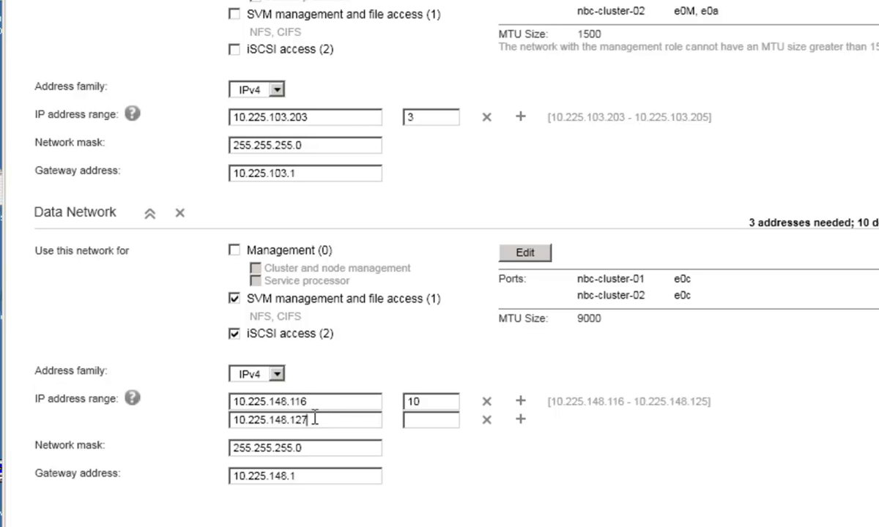
pyautogui.click(448, 423)
pyautogui.write('1')
pyautogui.scroll(-3, 733, 366)
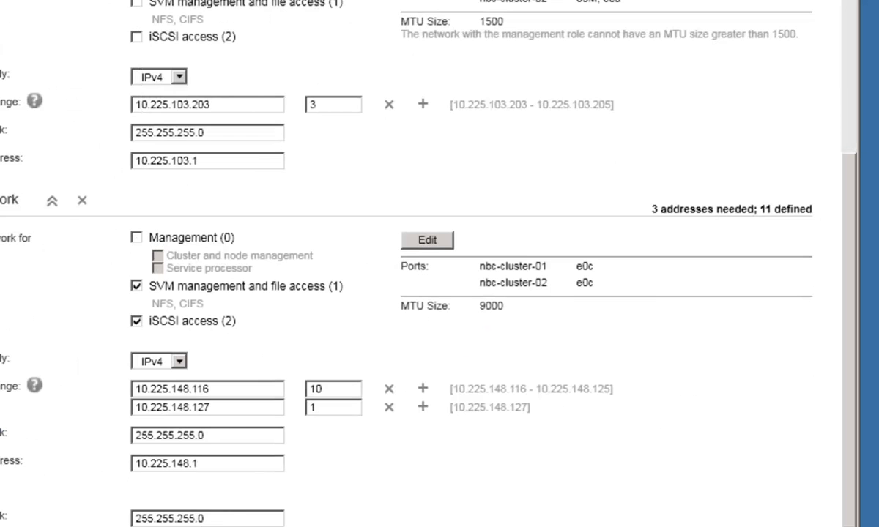
pyautogui.click(747, 510)
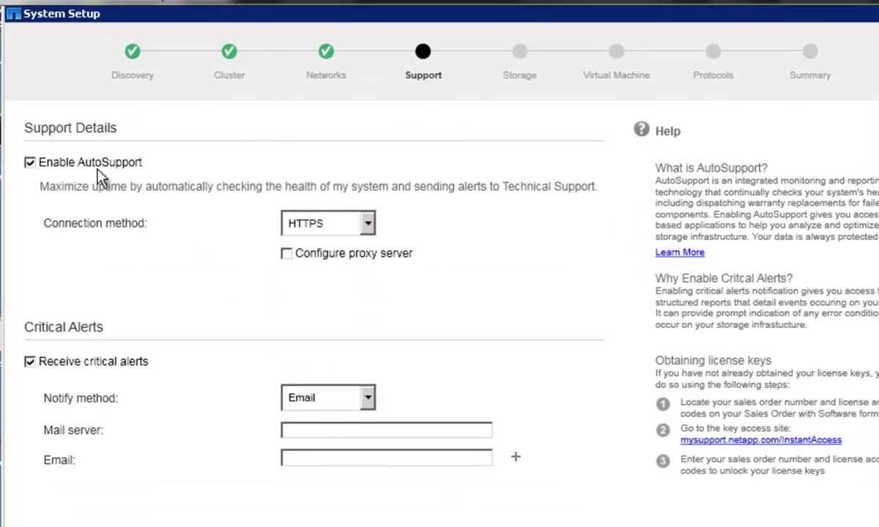
# Step: Keep AutoSupport on HTTPS without a proxy and turn off receiving critical alerts
pyautogui.click(367, 224)
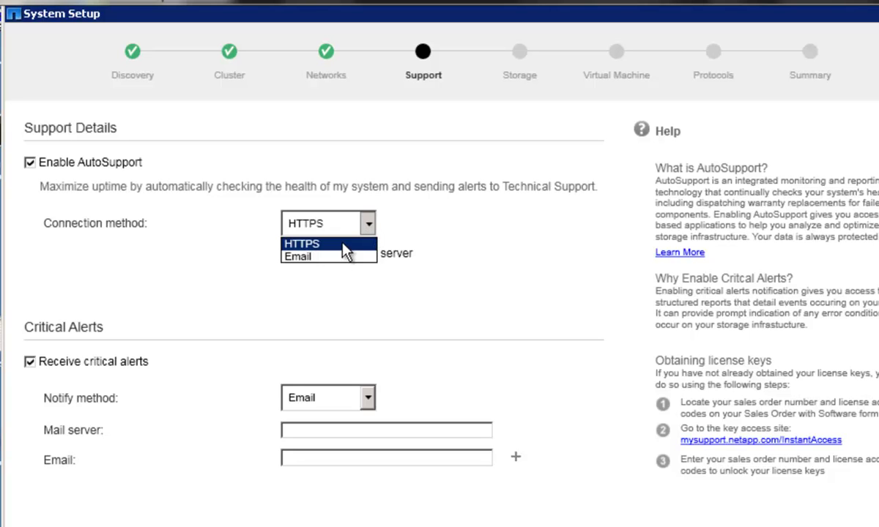
pyautogui.click(342, 245)
pyautogui.click(285, 254)
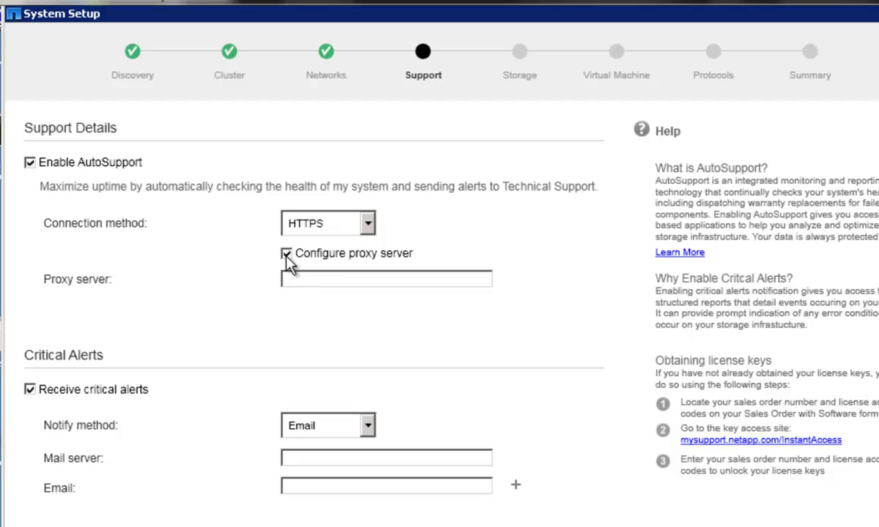
pyautogui.click(286, 254)
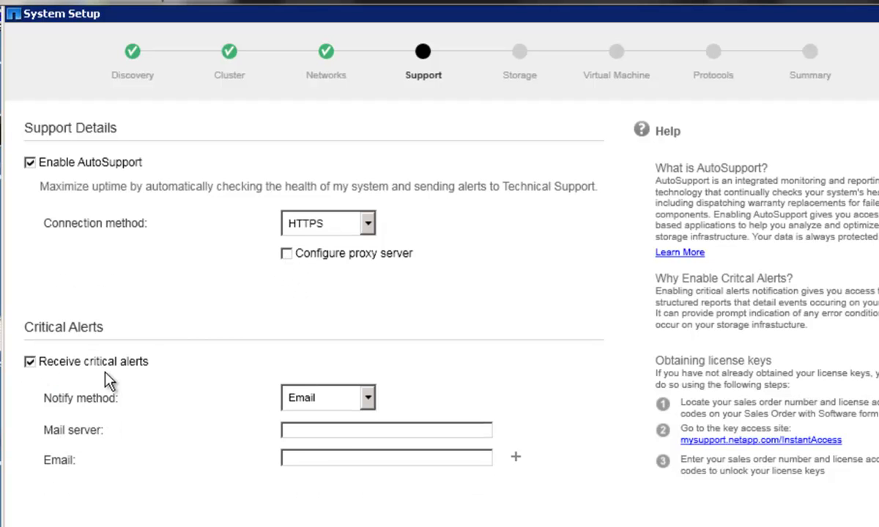
pyautogui.click(368, 400)
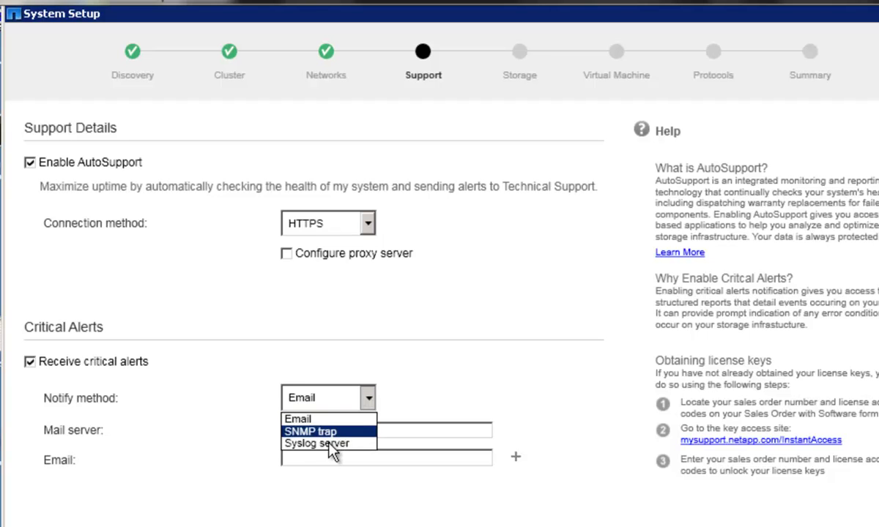
pyautogui.click(170, 383)
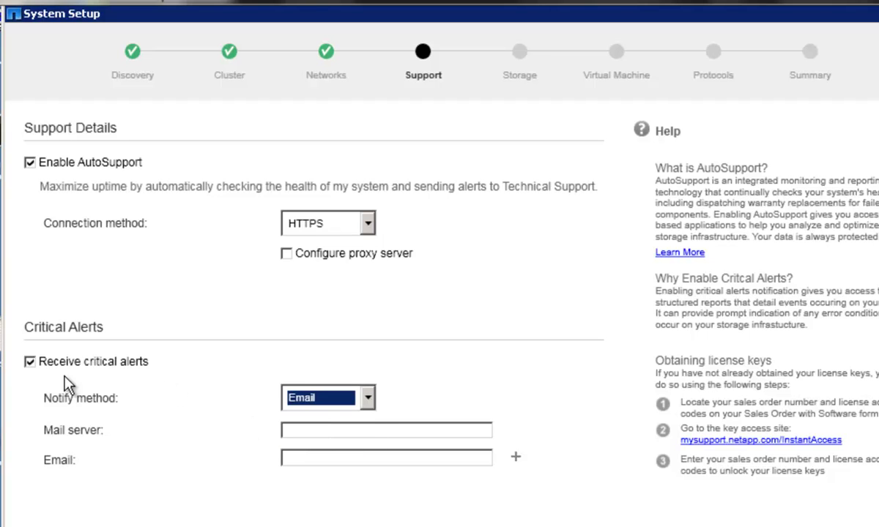
pyautogui.click(30, 362)
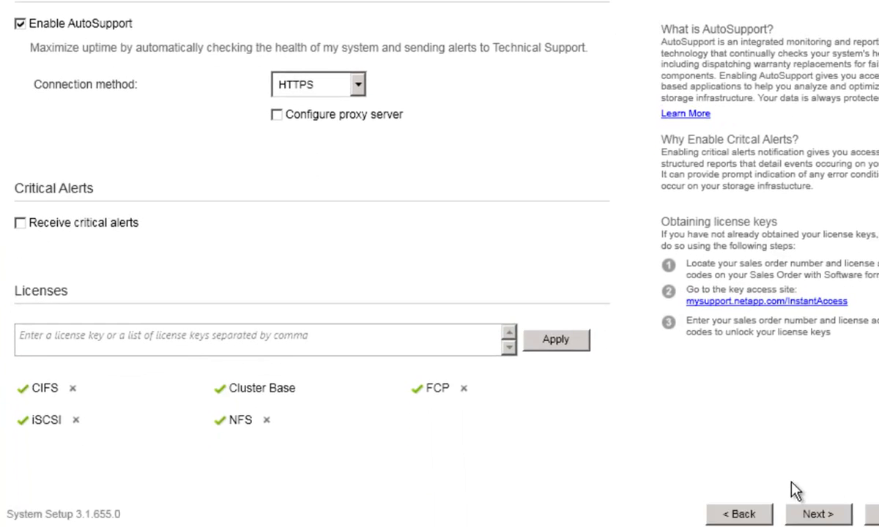
pyautogui.click(826, 506)
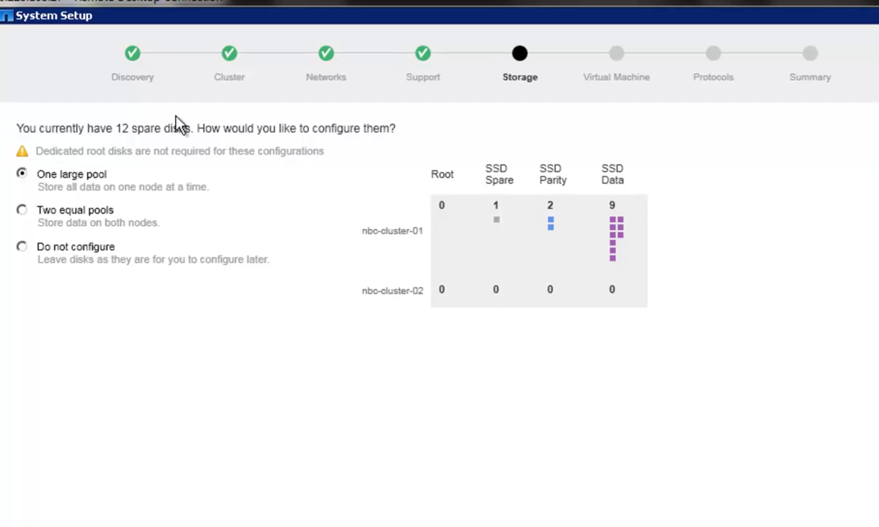
# Step: Compare the pool options and choose One large pool for the 12 spare disks
pyautogui.click(22, 211)
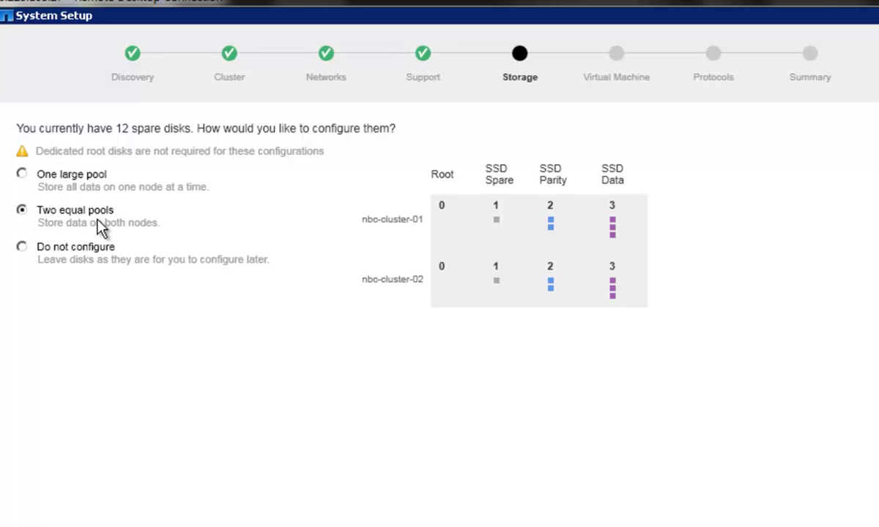
pyautogui.click(22, 249)
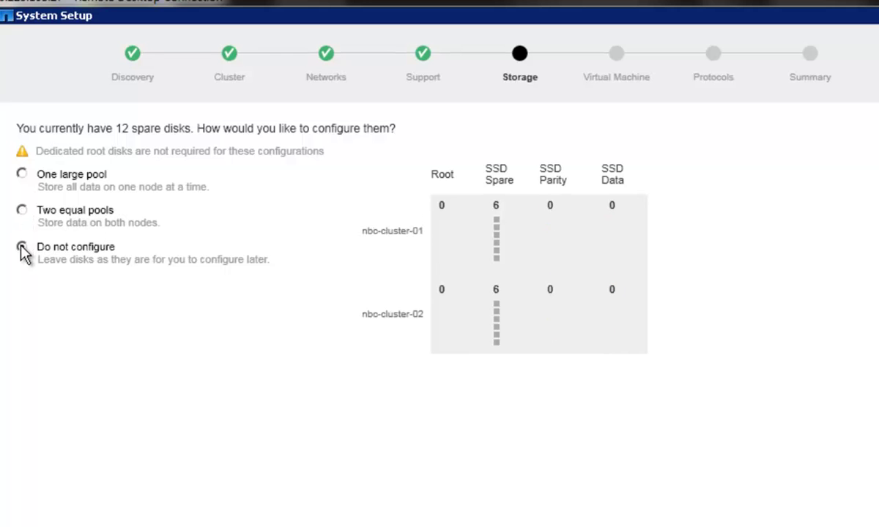
pyautogui.click(21, 176)
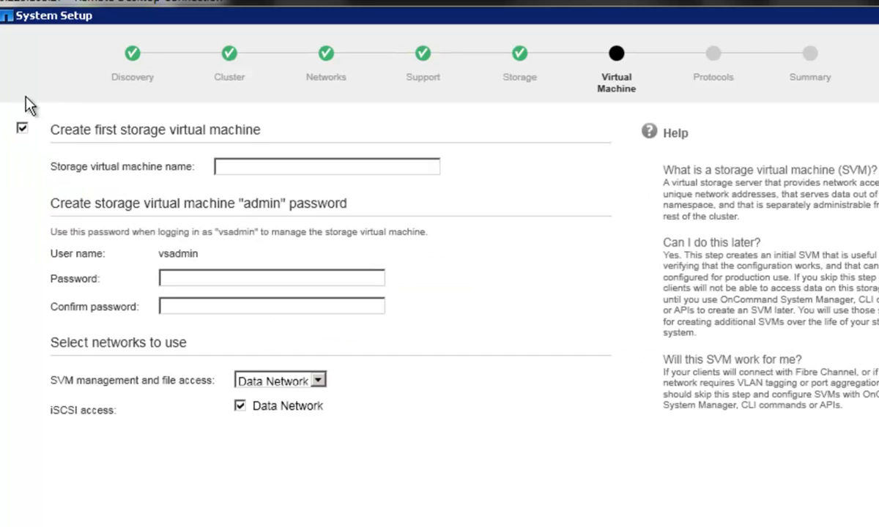
# Step: Create the first storage VM svm1-cluster1 with a confirmed admin password
pyautogui.click(22, 129)
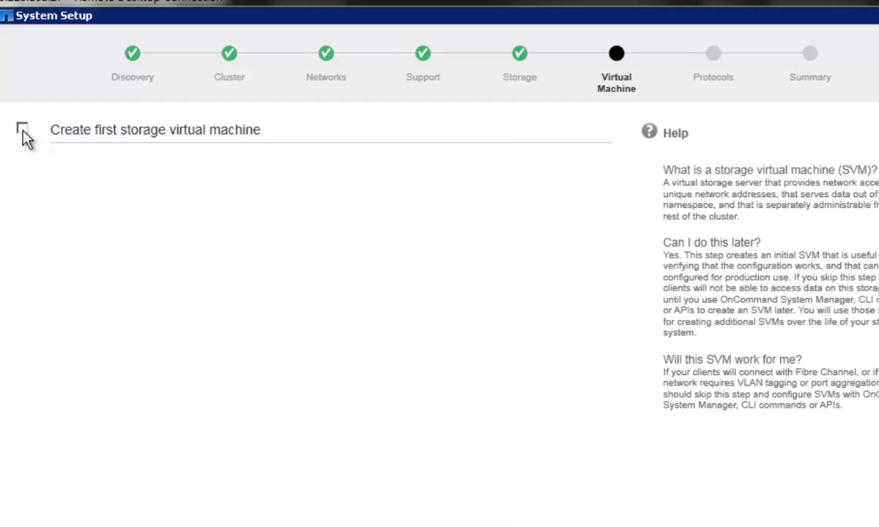
pyautogui.click(22, 129)
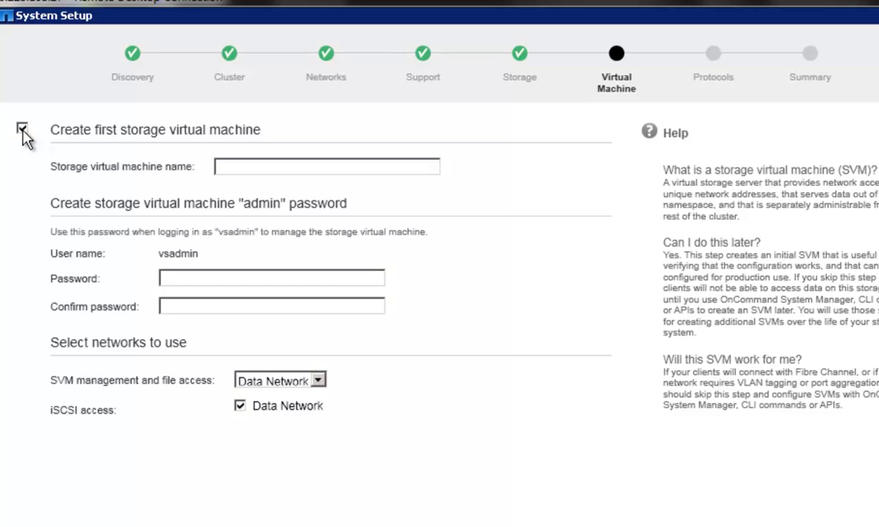
pyautogui.click(279, 169)
pyautogui.write('svm1-cluster1')
pyautogui.click(213, 278)
pyautogui.write('•••••••••')
pyautogui.click(225, 306)
pyautogui.write('•••••••••')
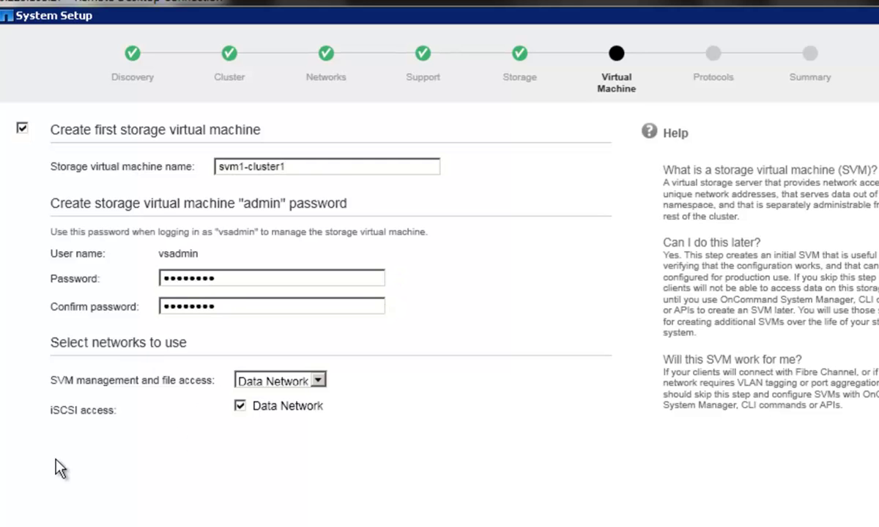
pyautogui.click(754, 513)
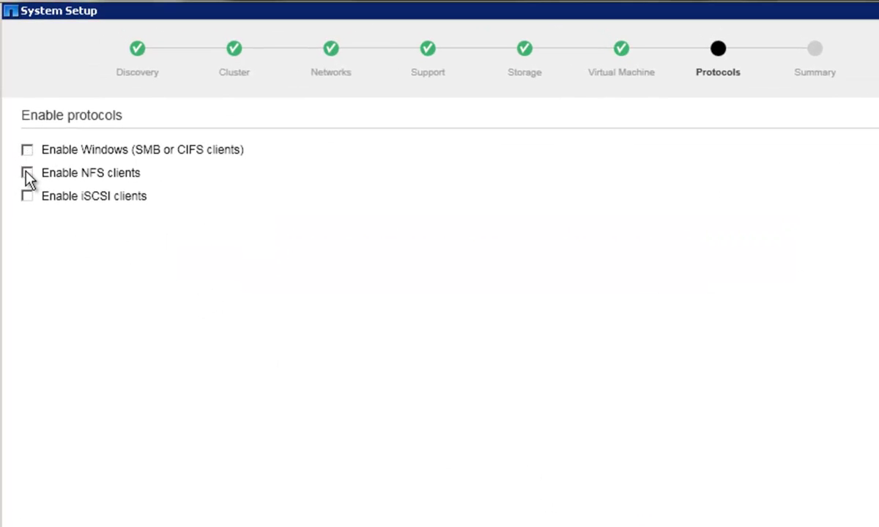
# Step: Enable NFS clients with export export1 sized in GB
pyautogui.click(27, 173)
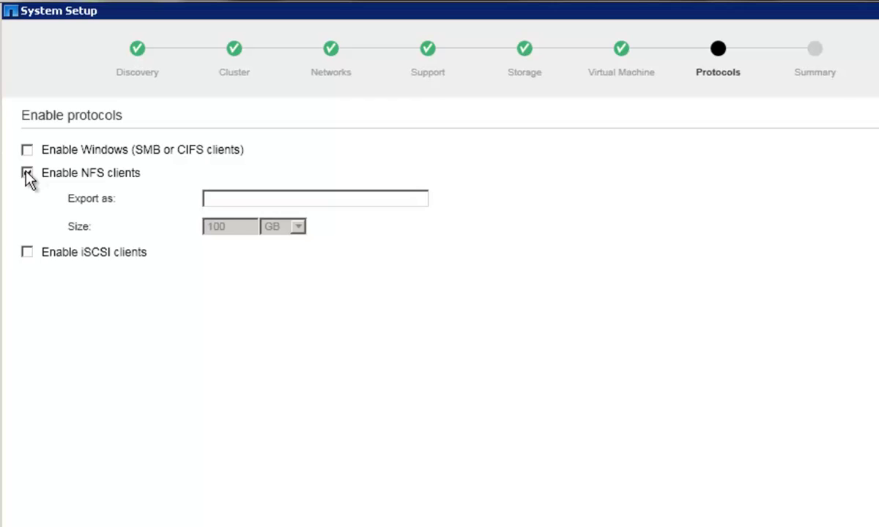
pyautogui.click(223, 199)
pyautogui.write('export')
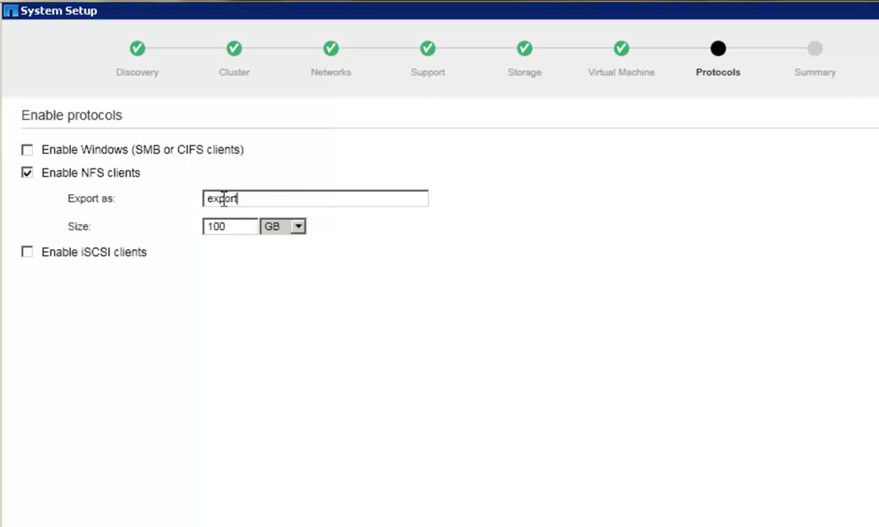
pyautogui.write('1')
pyautogui.click(241, 230)
pyautogui.click(299, 228)
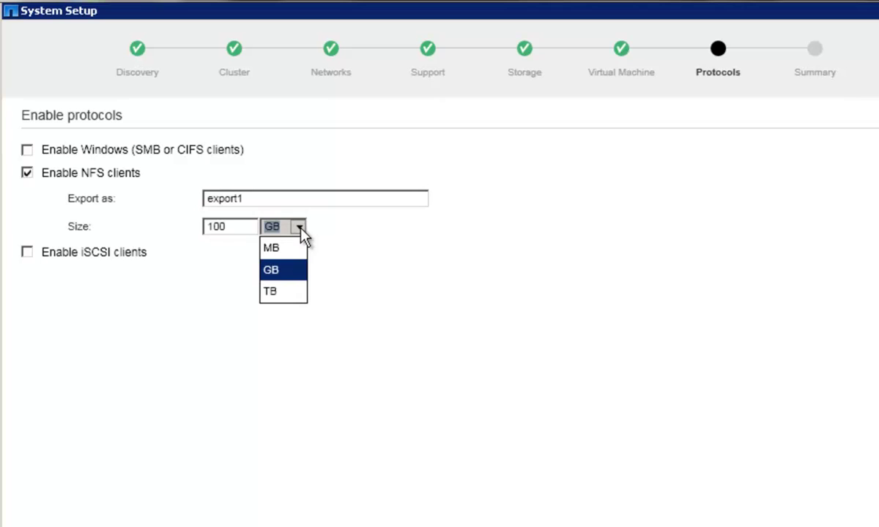
pyautogui.click(221, 290)
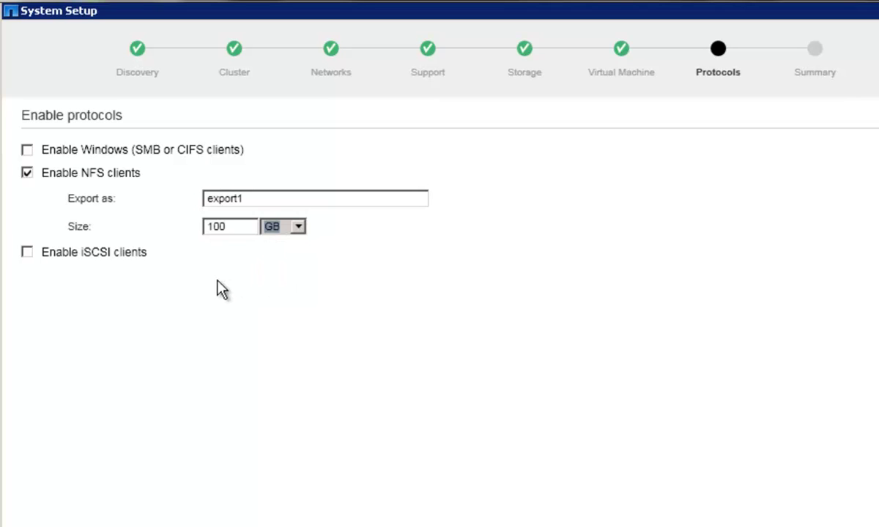
# Step: Enable iSCSI clients with a 50 GB LUN volume named SAP and complete setup
pyautogui.click(26, 253)
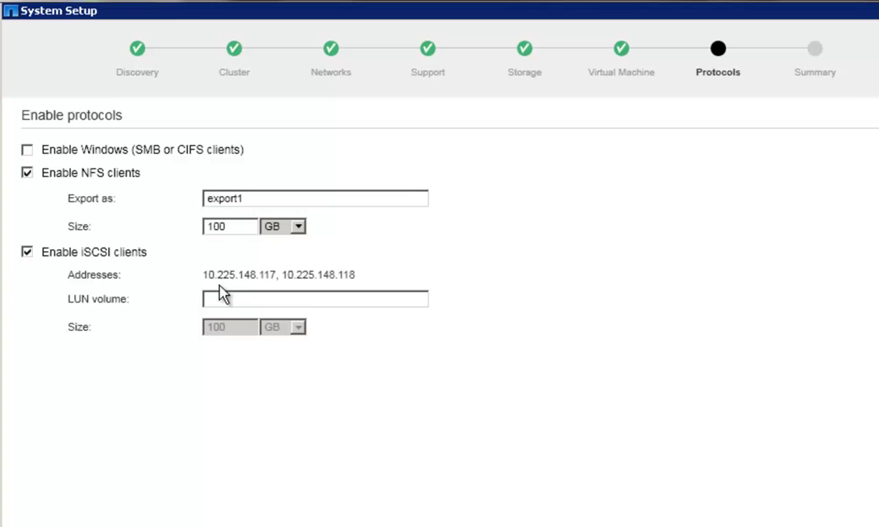
pyautogui.click(240, 297)
pyautogui.write('S')
pyautogui.write('AP')
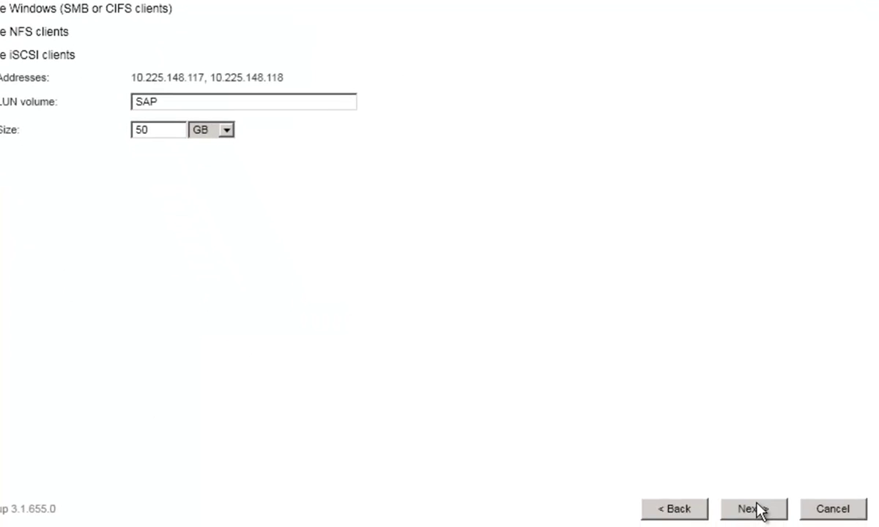
pyautogui.click(756, 508)
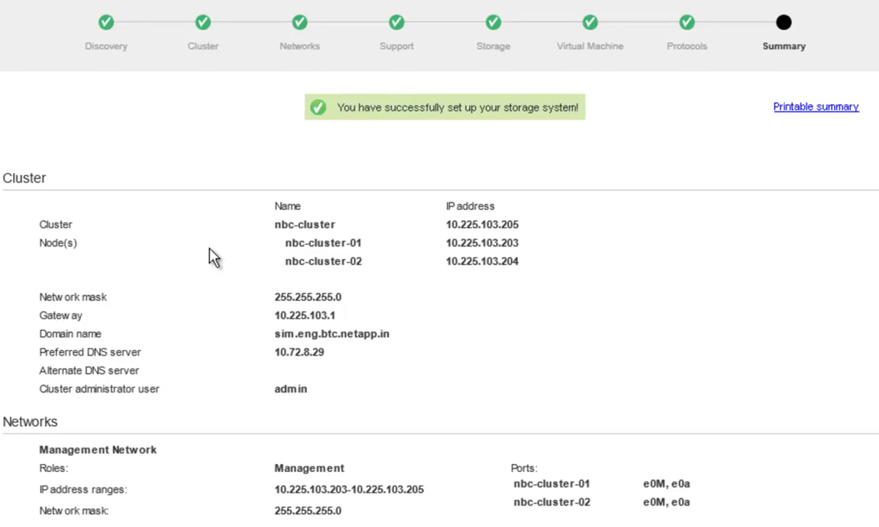
# Step: Scroll to the end of the setup summary and launch OnCommand System Manager
pyautogui.scroll(-3, 469, 293)
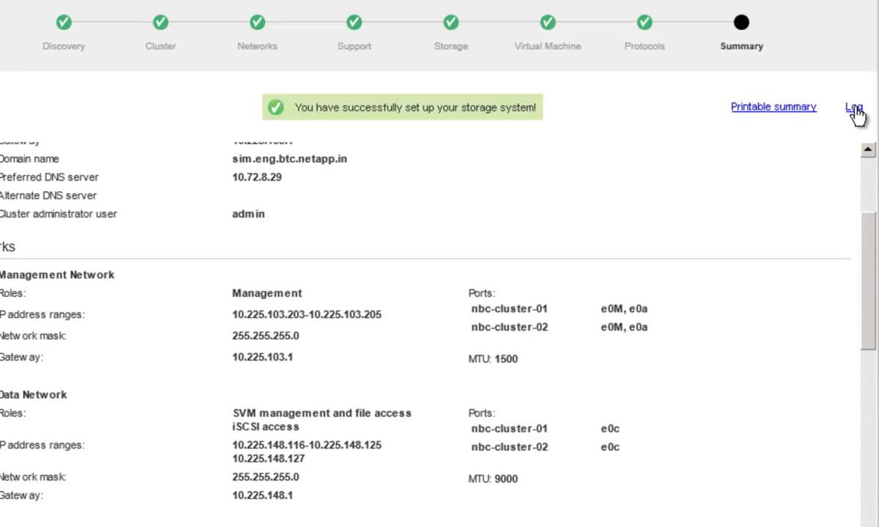
pyautogui.scroll(-5, 855, 111)
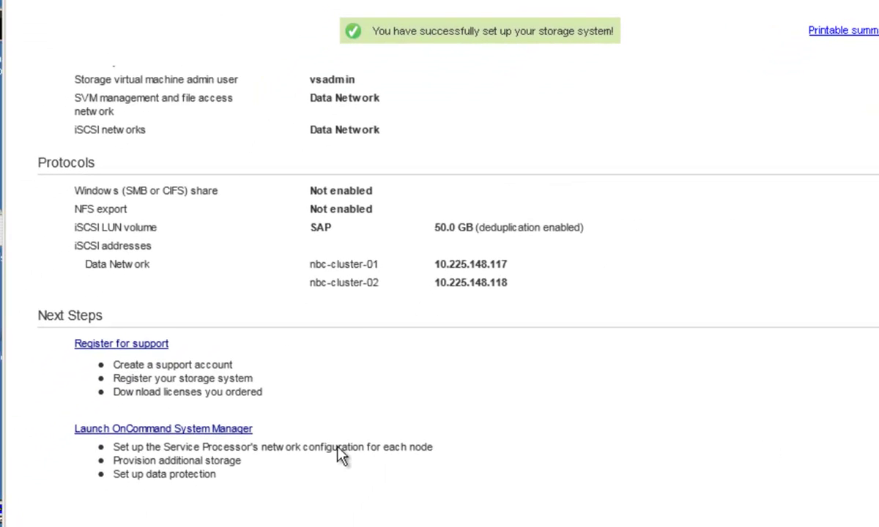
pyautogui.click(181, 438)
# Step: Sign in to System Manager for 10.225.103.205 with the admin password
pyautogui.press('Tab')
pyautogui.write('********')
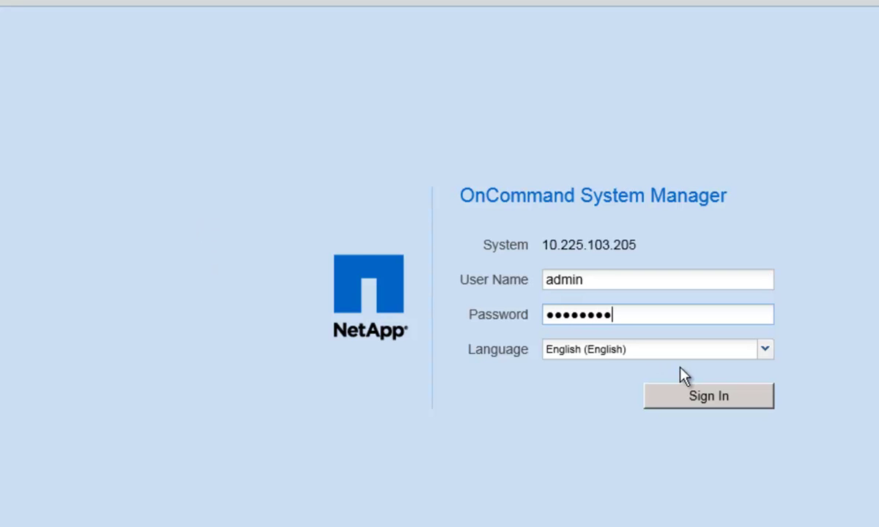
pyautogui.click(705, 401)
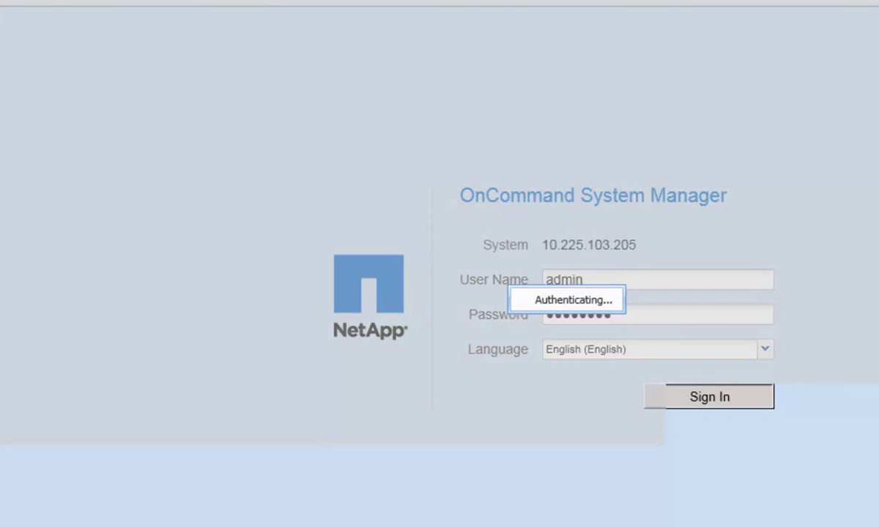